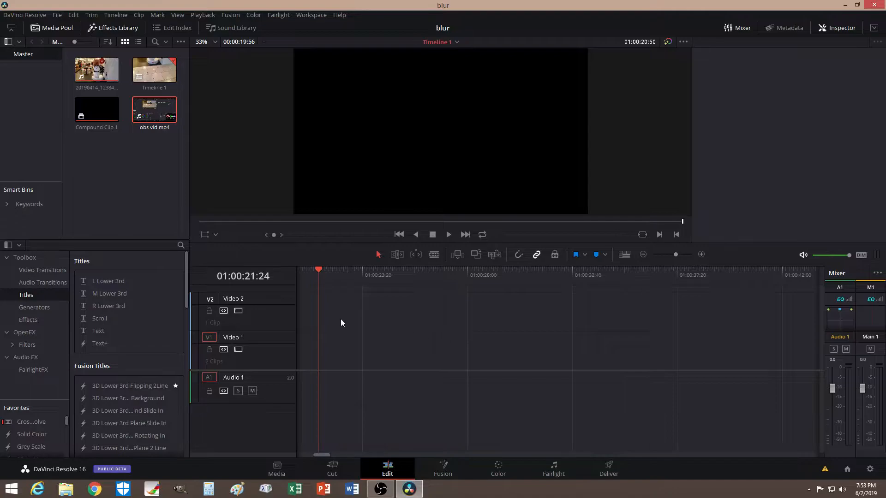
- Add the clip 20190414_123846.mp4 to the Video 1 track and move the playhead onto it at 01:00:25:09
{"action": "left_click_drag", "start_coordinate": [91, 76], "coordinate": [369, 346]}
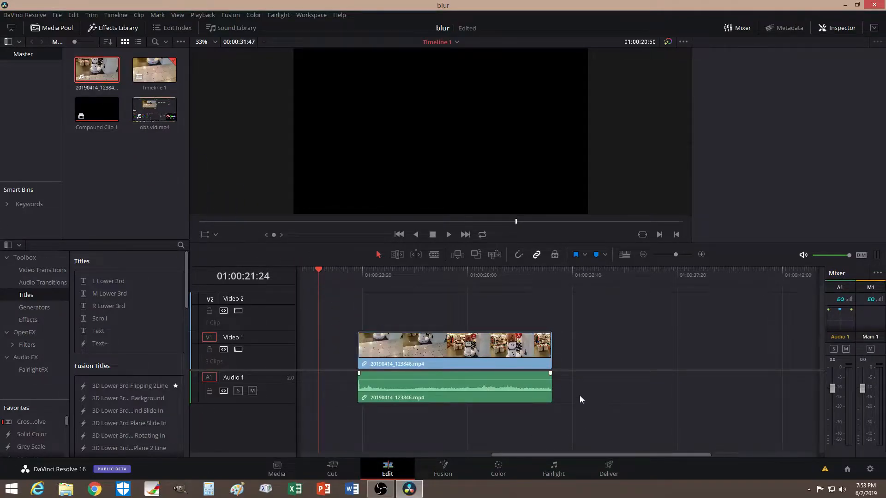
{"action": "left_click_drag", "start_coordinate": [321, 270], "coordinate": [403, 286]}
{"action": "left_click", "coordinate": [490, 391]}
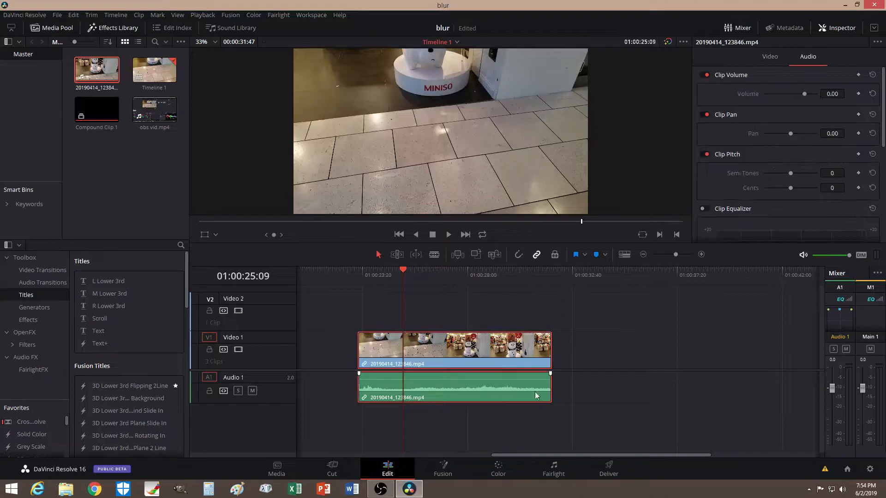
{"action": "key", "text": "Delete"}
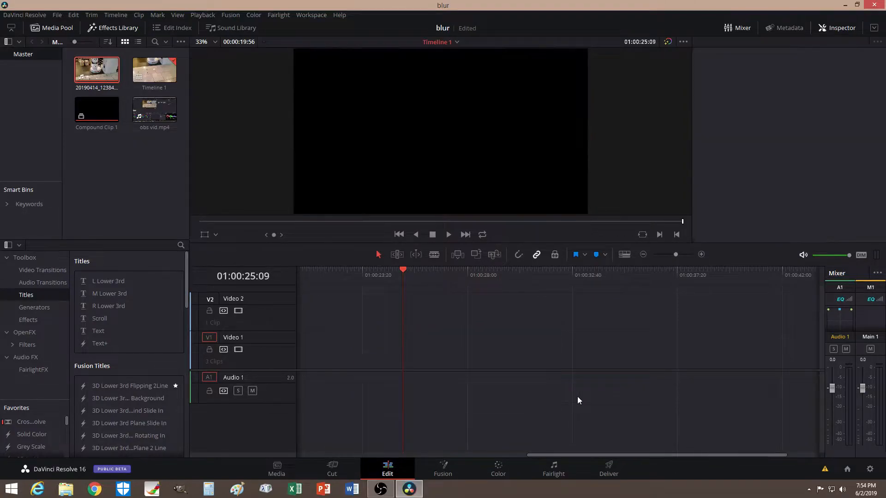
{"action": "key", "text": "ctrl+z"}
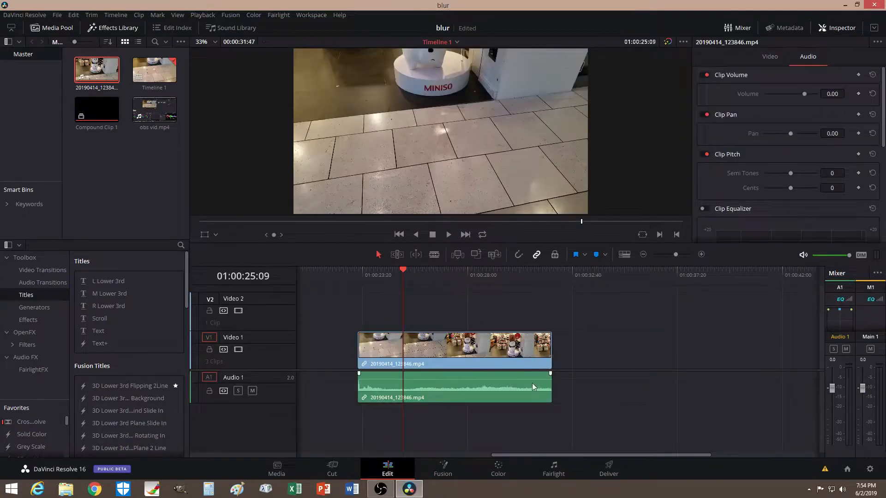
{"action": "key", "text": "Delete"}
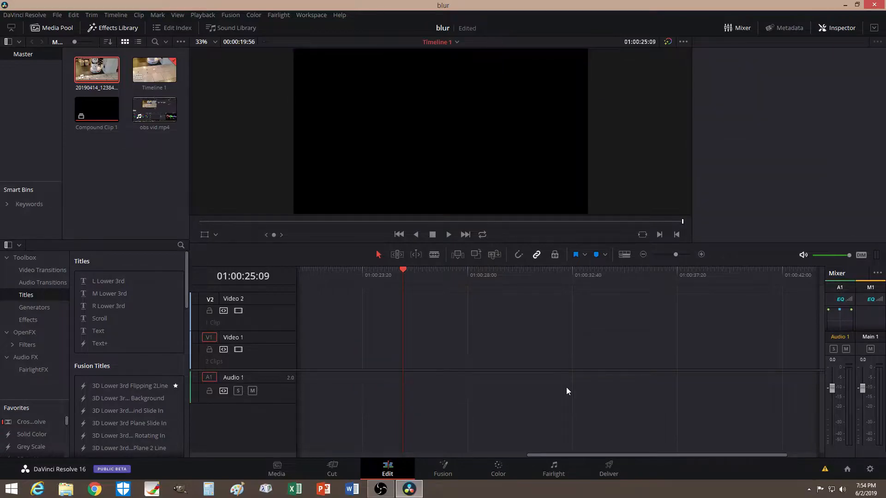
{"action": "key", "text": "ctrl+z"}
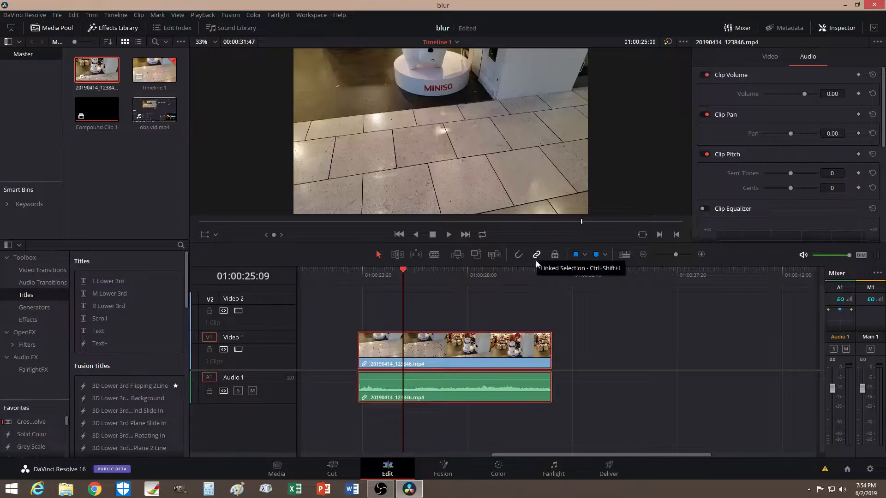
- Unlink the clip's audio from its video and delete only the audio from the Audio 1 track
{"action": "right_click", "coordinate": [530, 386]}
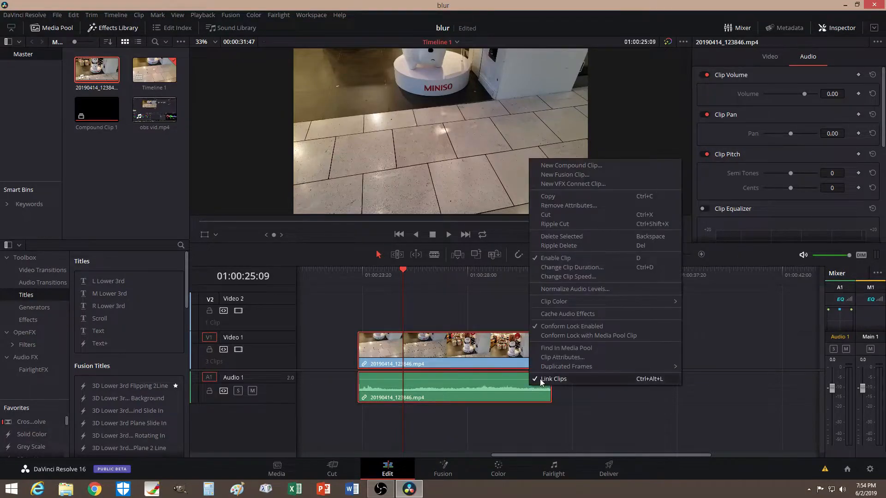
{"action": "left_click", "coordinate": [538, 381]}
{"action": "left_click", "coordinate": [534, 388]}
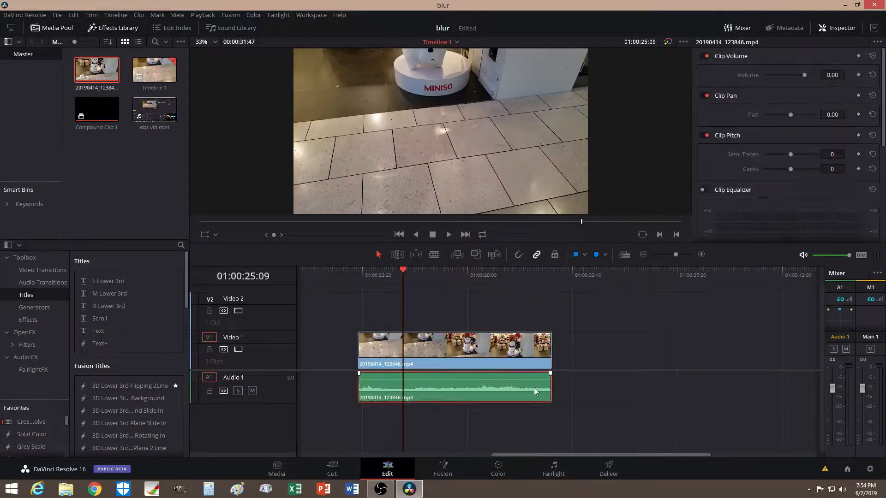
{"action": "key", "text": "Delete"}
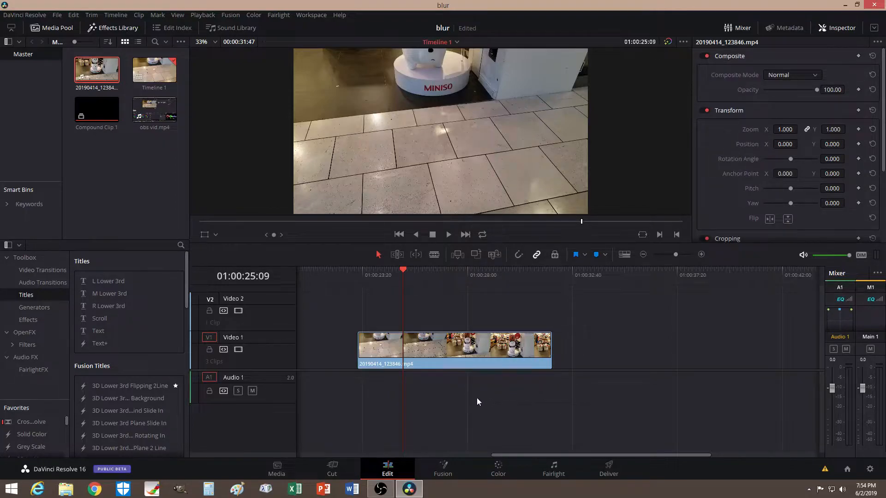
- On the Color page, add a serial node after node 01 with saturation 61.20 and contrast 1.006
{"action": "left_click", "coordinate": [493, 470]}
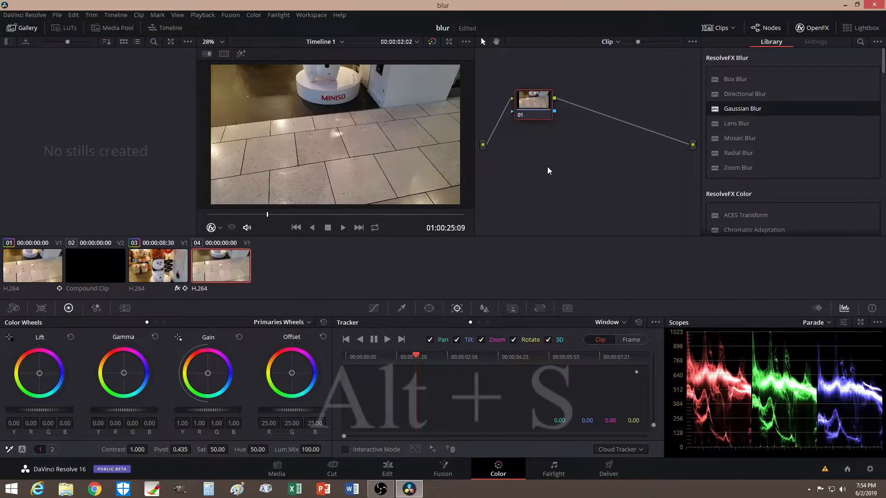
{"action": "key", "text": "alt+s"}
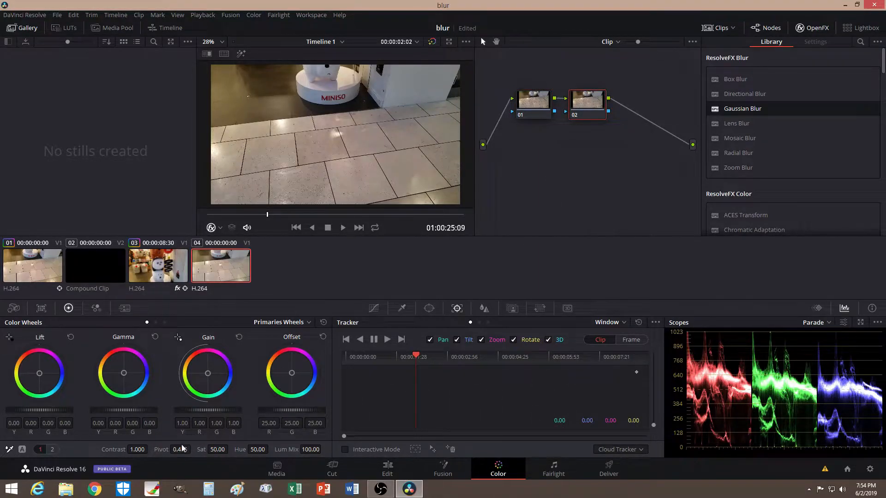
{"action": "left_click_drag", "start_coordinate": [216, 449], "coordinate": [231, 449]}
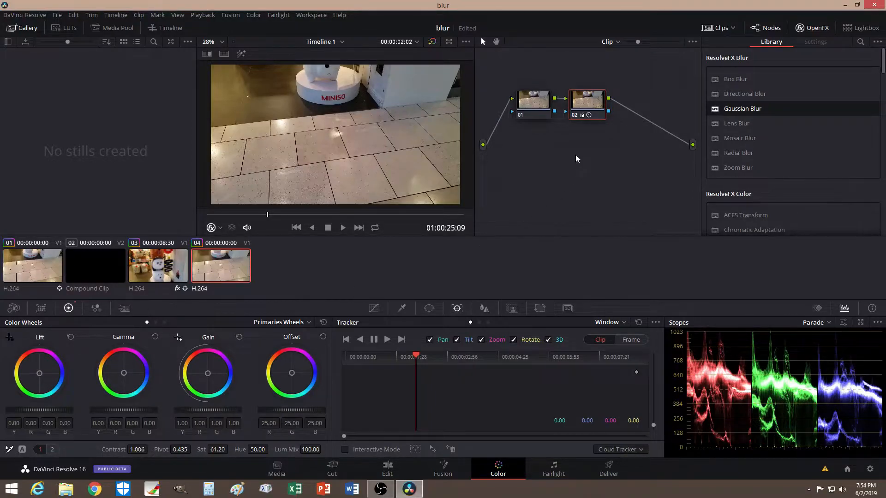
- Add a third serial node and fit a circle window around the panda's face at 01:00:27:52, with size about 20.77 and aspect about 59.82
{"action": "key", "text": "alt+s"}
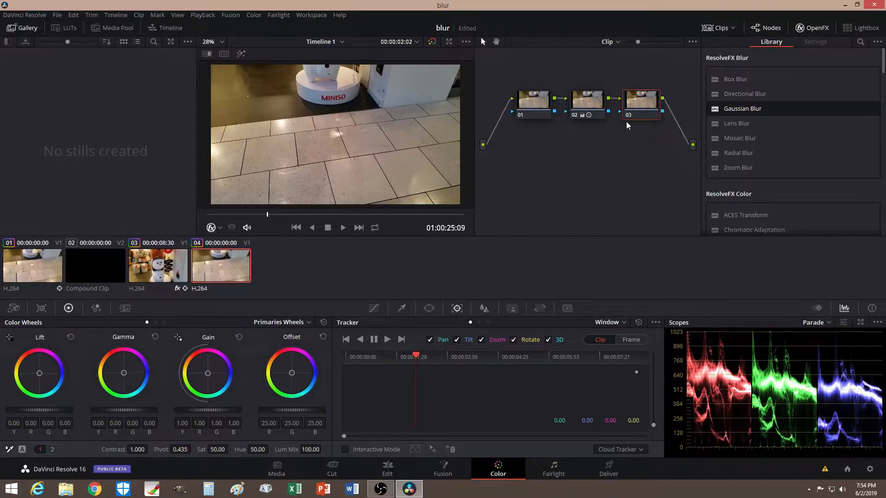
{"action": "left_click_drag", "start_coordinate": [268, 214], "coordinate": [349, 215]}
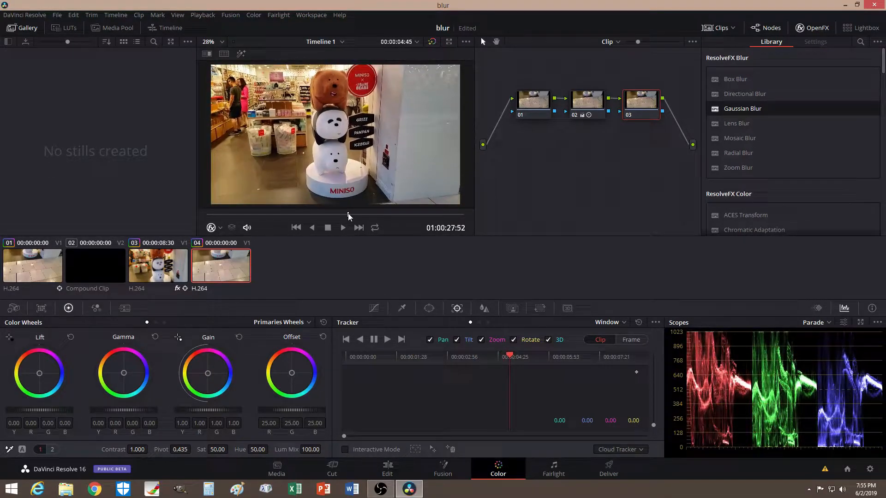
{"action": "left_click", "coordinate": [430, 309]}
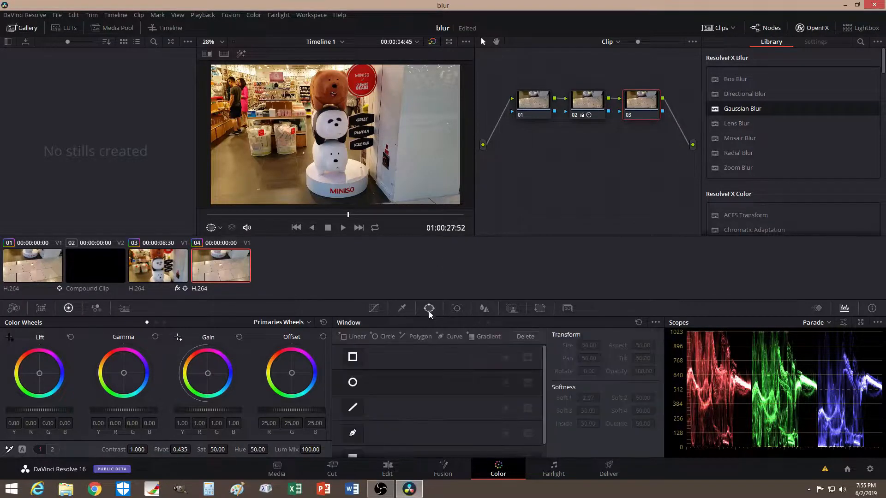
{"action": "left_click", "coordinate": [352, 382]}
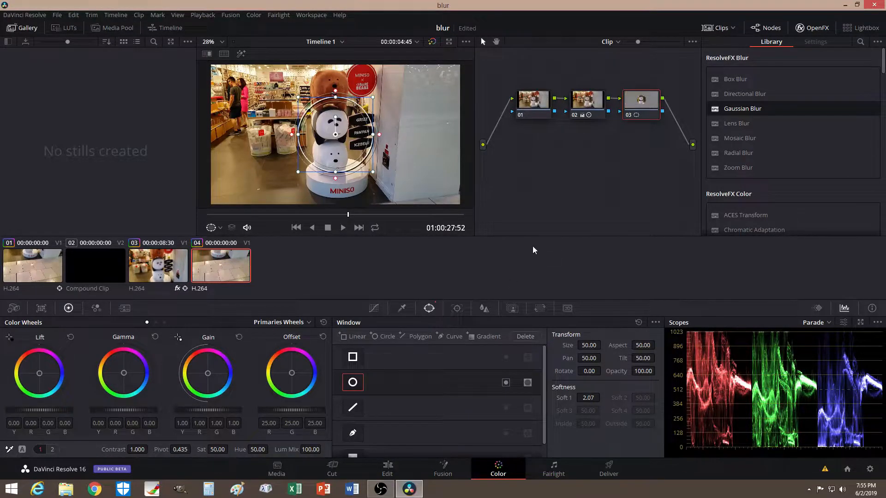
{"action": "left_click_drag", "start_coordinate": [379, 135], "coordinate": [356, 134]}
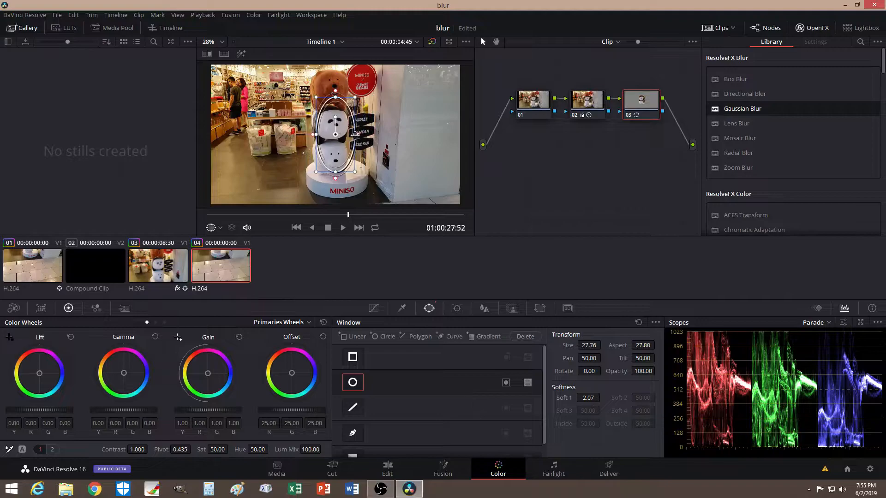
{"action": "left_click_drag", "start_coordinate": [340, 174], "coordinate": [331, 126]}
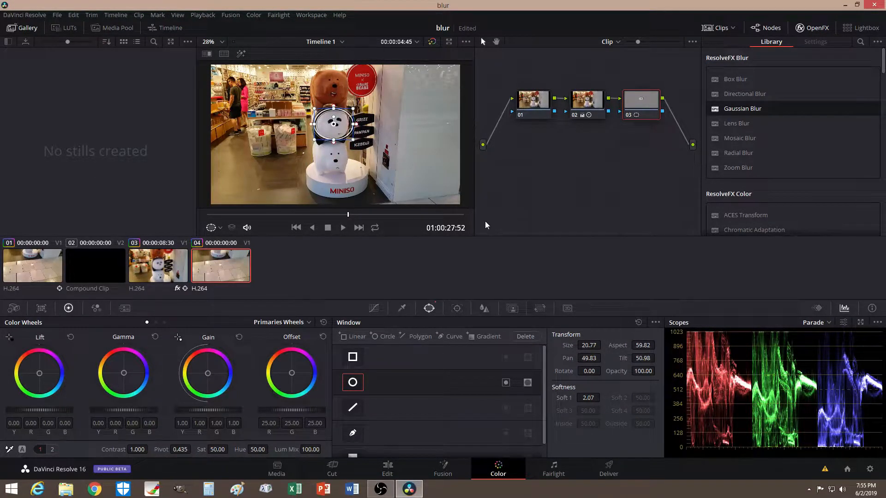
{"action": "left_click", "coordinate": [353, 358]}
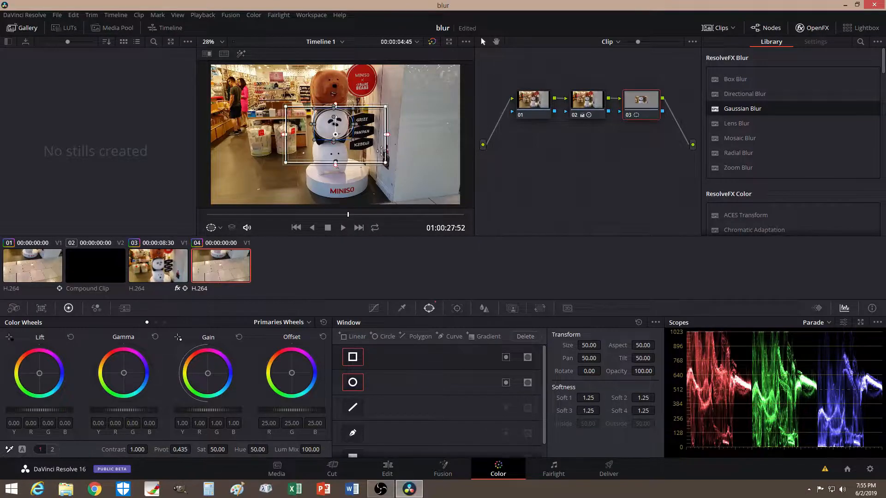
{"action": "left_click_drag", "start_coordinate": [361, 136], "coordinate": [336, 90]}
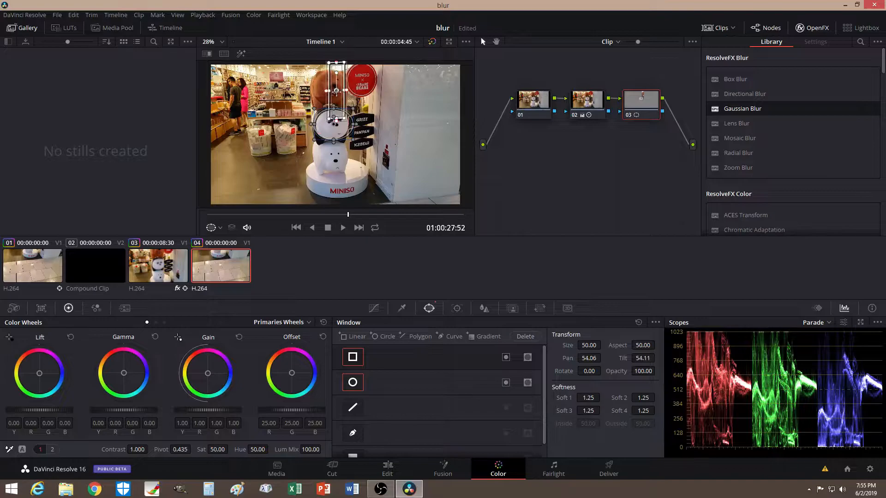
{"action": "left_click", "coordinate": [356, 359]}
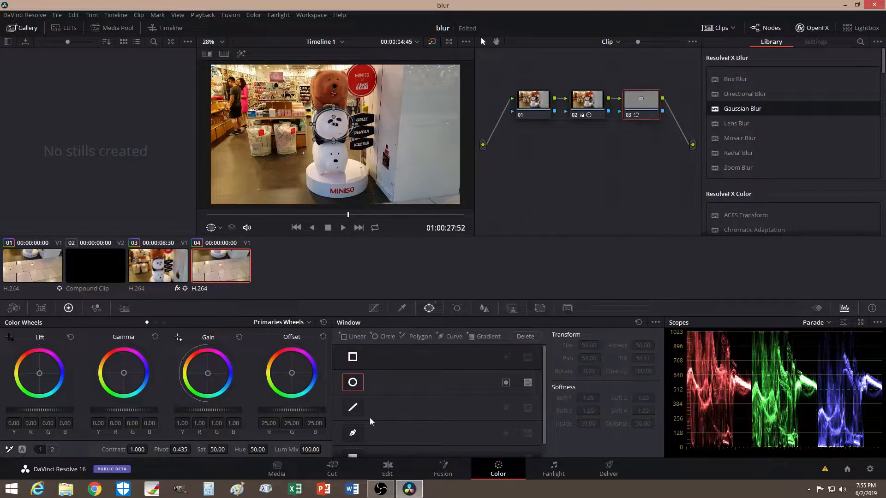
{"action": "left_click", "coordinate": [352, 436]}
{"action": "left_click", "coordinate": [318, 151]}
{"action": "left_click", "coordinate": [316, 176]}
{"action": "left_click", "coordinate": [339, 177]}
{"action": "left_click", "coordinate": [351, 168]}
{"action": "left_click", "coordinate": [350, 152]}
{"action": "left_click", "coordinate": [319, 152]}
{"action": "left_click", "coordinate": [353, 434]}
- Track the circle window on the panda's face forward from 01:00:27:52 to the end of the clip
{"action": "left_click", "coordinate": [457, 309]}
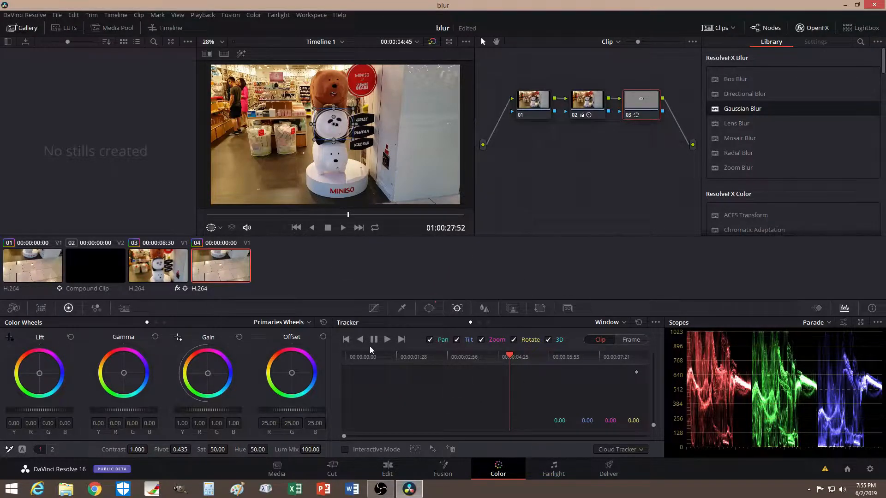
{"action": "left_click", "coordinate": [386, 340]}
{"action": "left_click", "coordinate": [428, 308]}
{"action": "left_click", "coordinate": [386, 383]}
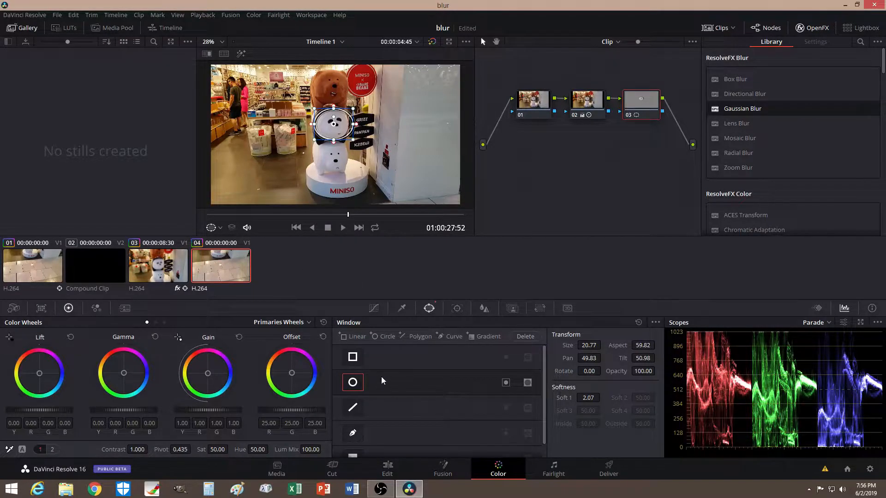
{"action": "left_click", "coordinate": [457, 308]}
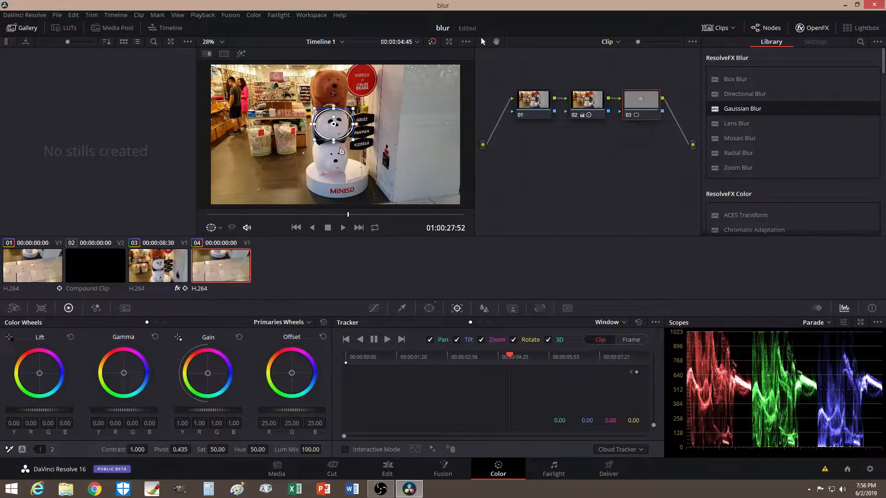
{"action": "left_click", "coordinate": [387, 340]}
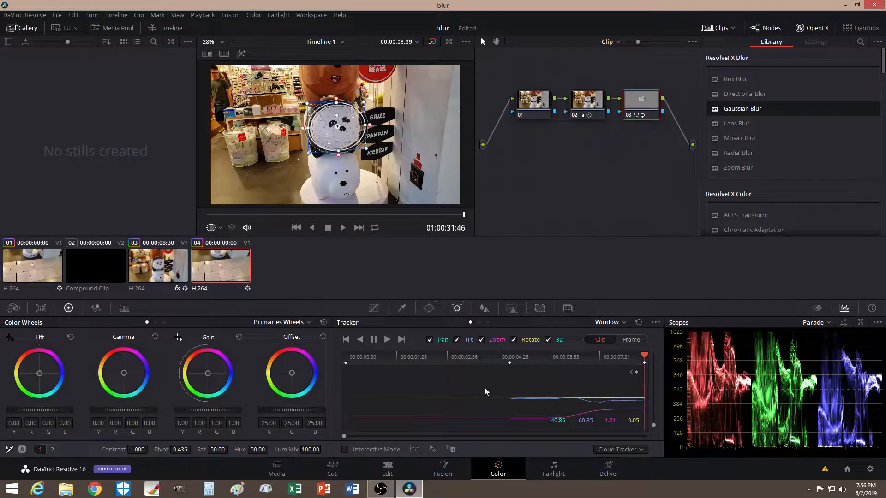
- Return to clip time 00:00:04:50 and track the circle window backward toward the clip's start
{"action": "left_click", "coordinate": [510, 360]}
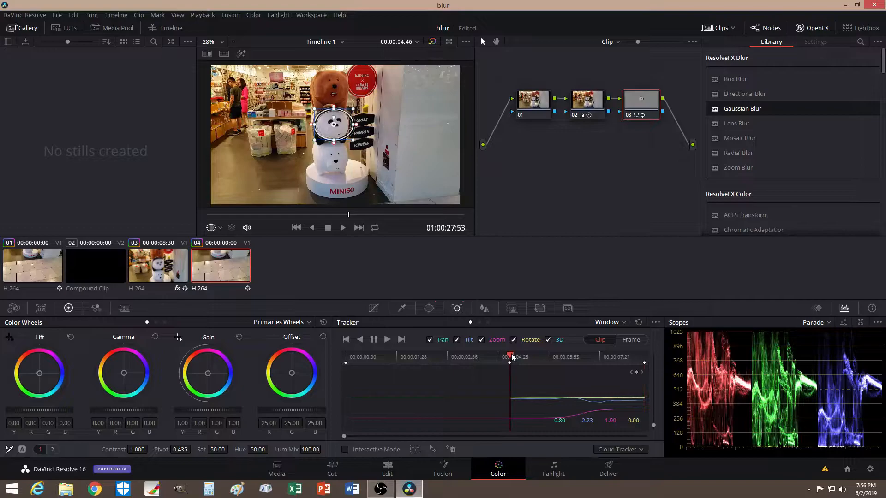
{"action": "left_click_drag", "start_coordinate": [511, 357], "coordinate": [514, 358]}
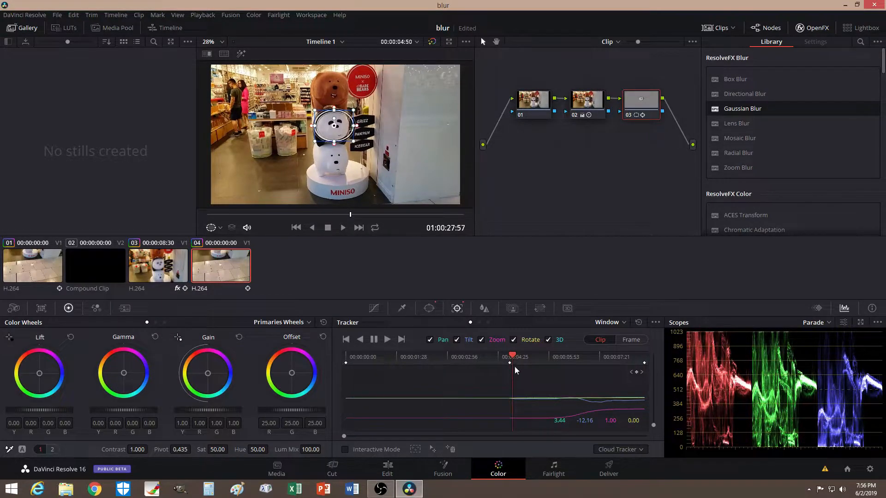
{"action": "left_click", "coordinate": [361, 341]}
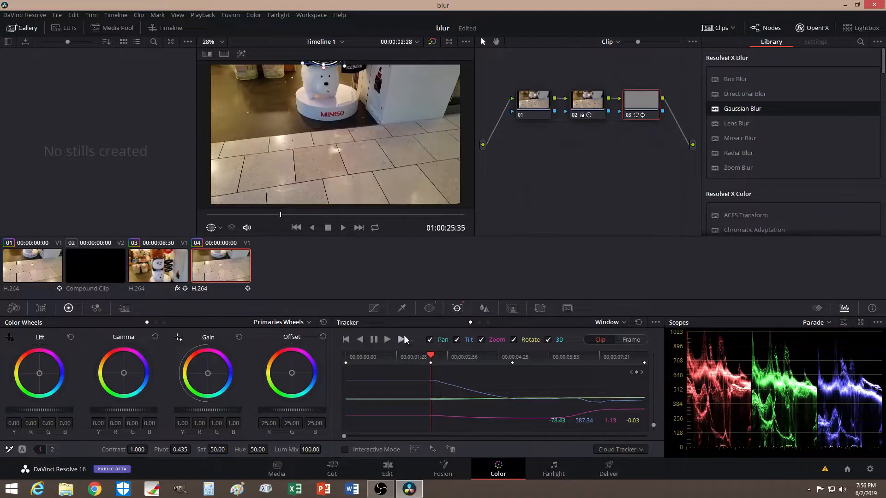
- At 01:00:27:24, apply the Gaussian Blur effect to node 03 and set its horizontal and vertical strength to 0.419
{"action": "left_click_drag", "start_coordinate": [456, 356], "coordinate": [494, 356]}
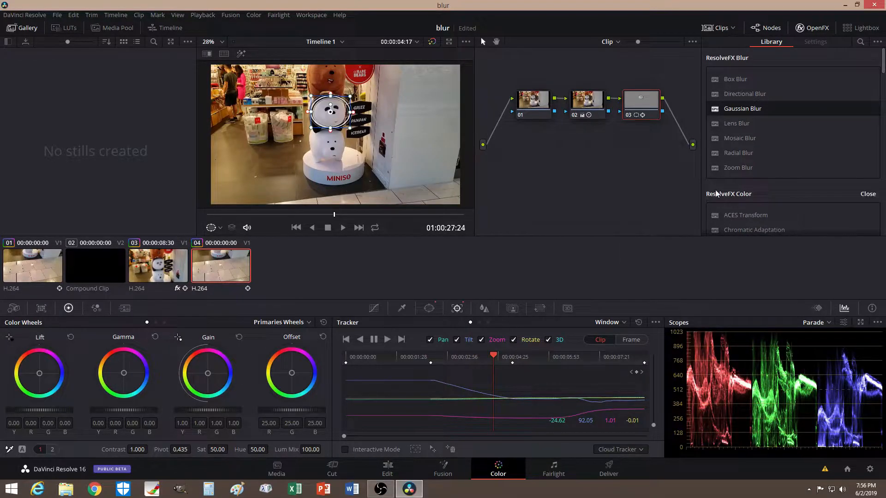
{"action": "left_click", "coordinate": [817, 30]}
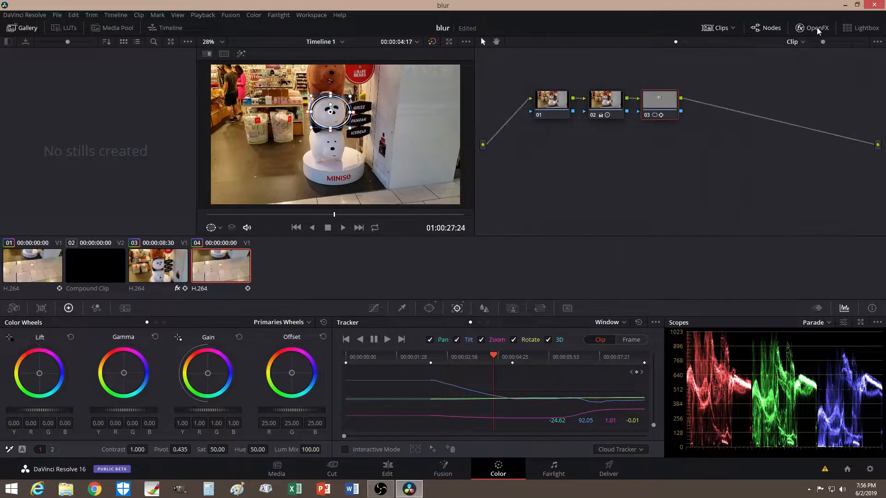
{"action": "left_click", "coordinate": [817, 31]}
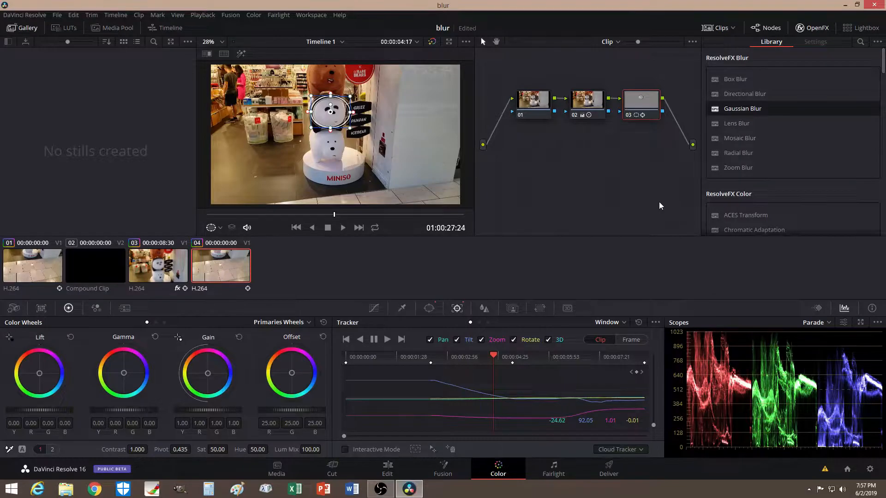
{"action": "mouse_move", "coordinate": [740, 110]}
{"action": "left_mouse_down"}
{"action": "mouse_move", "coordinate": [646, 106]}
{"action": "mouse_move", "coordinate": [733, 113]}
{"action": "left_mouse_up"}
{"action": "left_click_drag", "start_coordinate": [737, 107], "coordinate": [644, 103]}
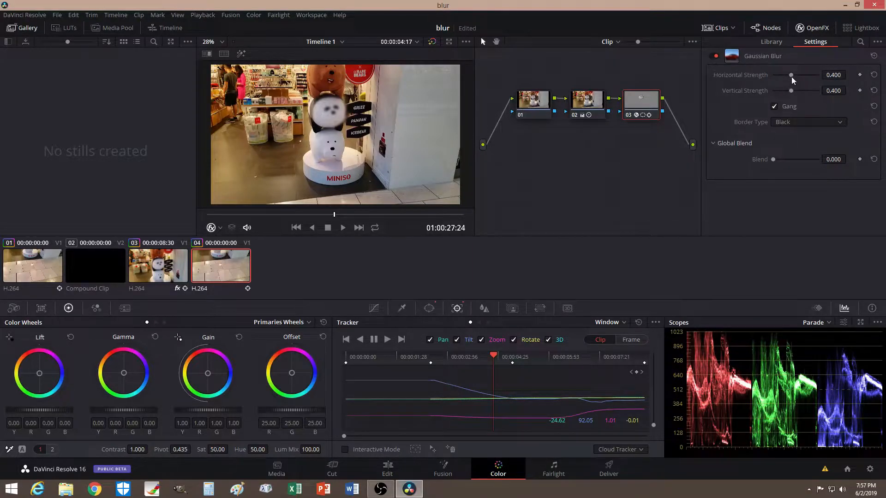
{"action": "mouse_move", "coordinate": [793, 77]}
{"action": "left_mouse_down"}
{"action": "mouse_move", "coordinate": [804, 76]}
{"action": "mouse_move", "coordinate": [755, 73]}
{"action": "mouse_move", "coordinate": [798, 77]}
{"action": "mouse_move", "coordinate": [789, 76]}
{"action": "left_mouse_up"}
- At 01:00:27:54, move node 03's circle window from the panda's face up to the brown bear's head, with pan 49.85 and tilt 54.60
{"action": "left_click_drag", "start_coordinate": [334, 215], "coordinate": [308, 215]}
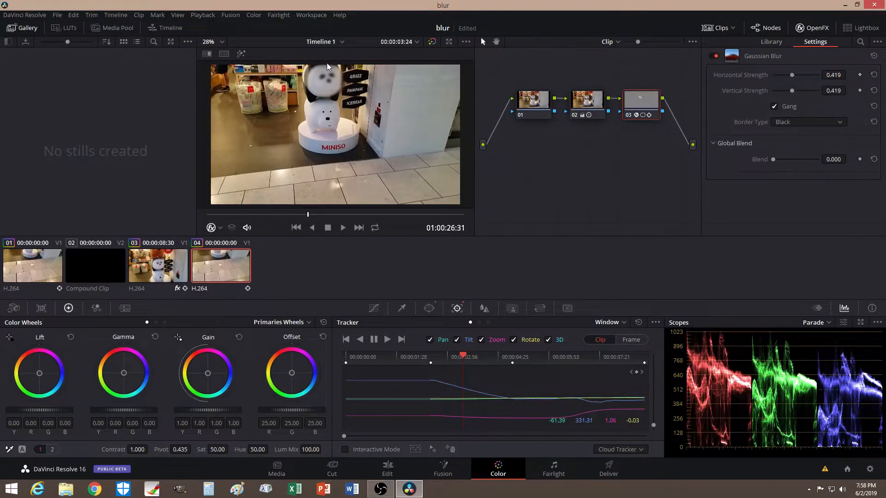
{"action": "left_click_drag", "start_coordinate": [309, 216], "coordinate": [349, 215]}
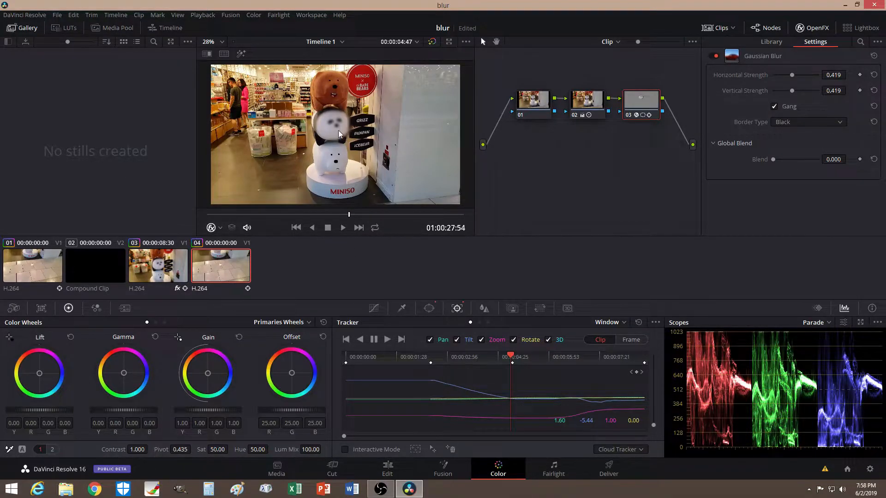
{"action": "left_click", "coordinate": [429, 309]}
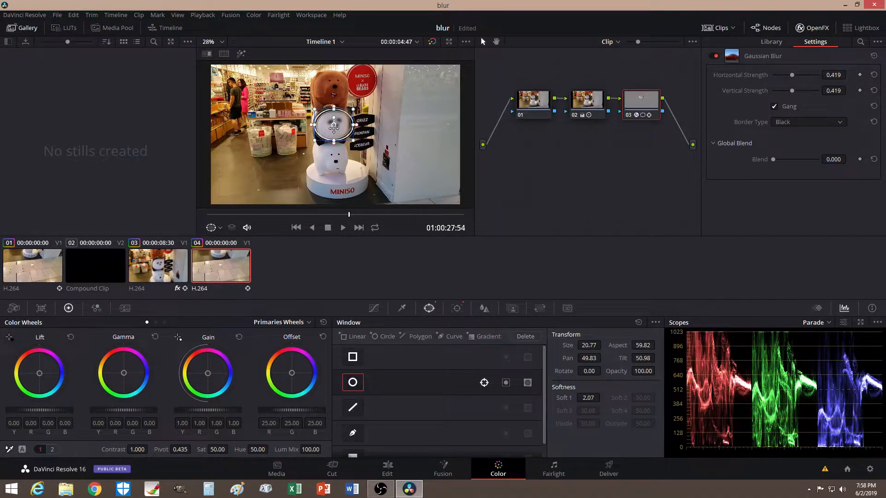
{"action": "left_click_drag", "start_coordinate": [335, 128], "coordinate": [334, 87]}
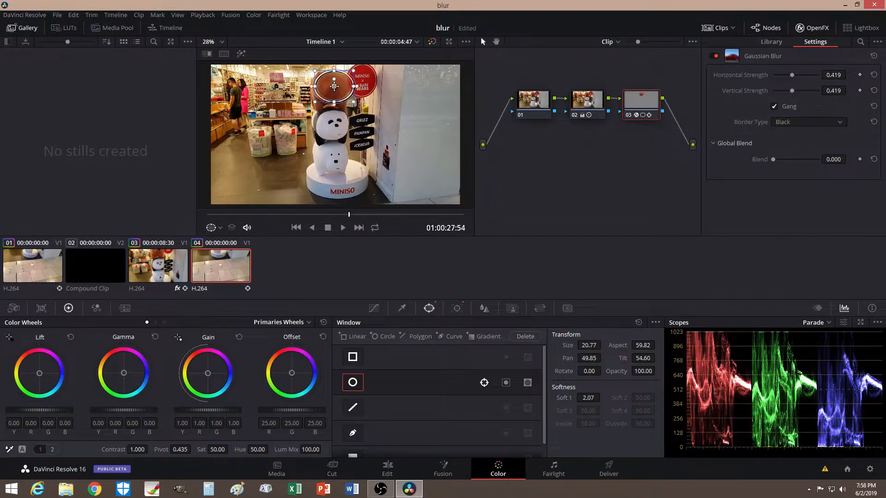
{"action": "mouse_move", "coordinate": [350, 215]}
{"action": "left_mouse_down"}
{"action": "mouse_move", "coordinate": [457, 212]}
{"action": "mouse_move", "coordinate": [233, 215]}
{"action": "mouse_move", "coordinate": [348, 217]}
{"action": "left_mouse_up"}
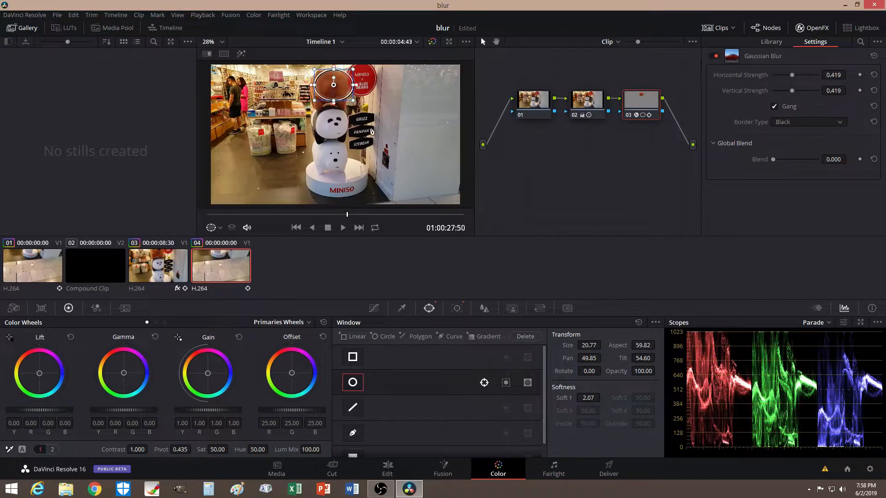
{"action": "mouse_move", "coordinate": [346, 217]}
{"action": "left_mouse_down"}
{"action": "mouse_move", "coordinate": [311, 211]}
{"action": "mouse_move", "coordinate": [342, 212]}
{"action": "left_mouse_up"}
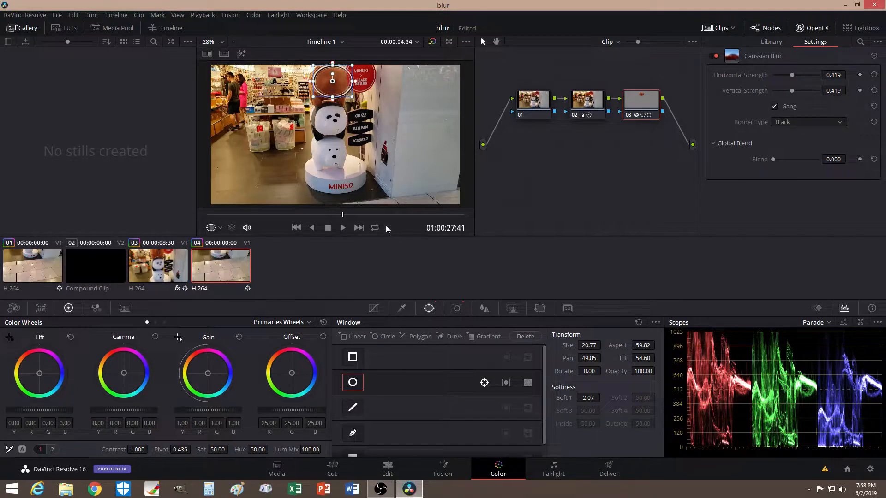
{"action": "mouse_move", "coordinate": [343, 217]}
{"action": "left_mouse_down"}
{"action": "mouse_move", "coordinate": [314, 215]}
{"action": "mouse_move", "coordinate": [345, 215]}
{"action": "left_mouse_up"}
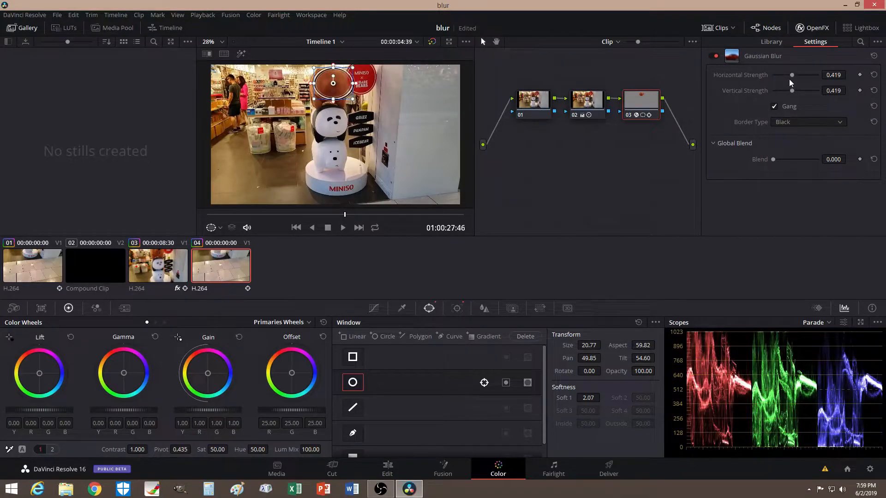
- At 01:00:26:51, lower the Gaussian Blur's horizontal and vertical strength to 0 and add a keyframe for it
{"action": "left_click_drag", "start_coordinate": [792, 75], "coordinate": [745, 77]}
{"action": "left_click_drag", "start_coordinate": [773, 76], "coordinate": [799, 76]}
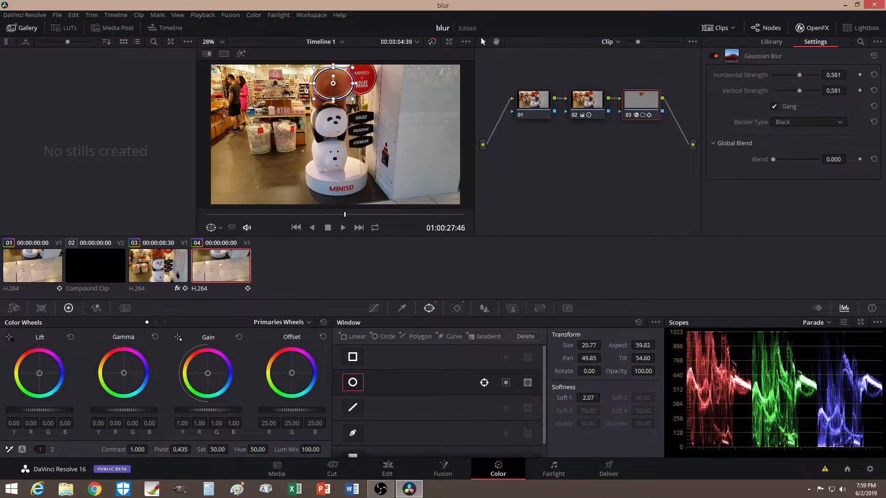
{"action": "left_click_drag", "start_coordinate": [344, 214], "coordinate": [318, 214]}
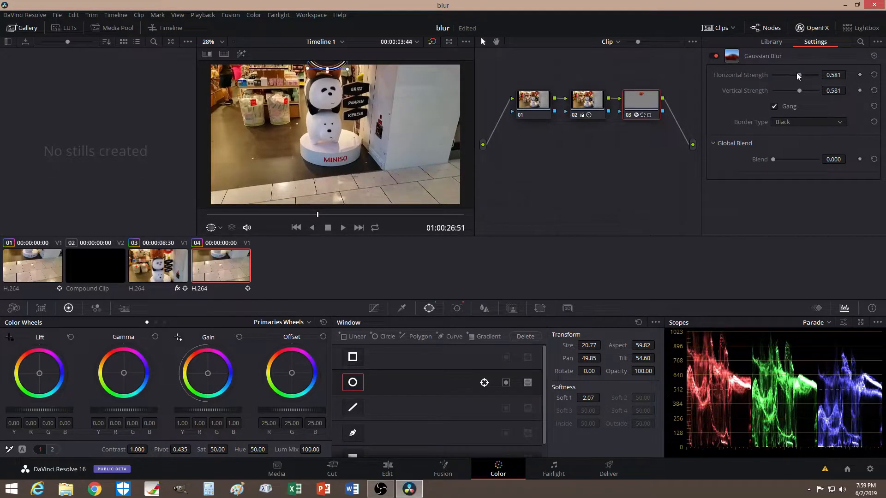
{"action": "left_click_drag", "start_coordinate": [799, 75], "coordinate": [765, 76]}
{"action": "left_click", "coordinate": [860, 76]}
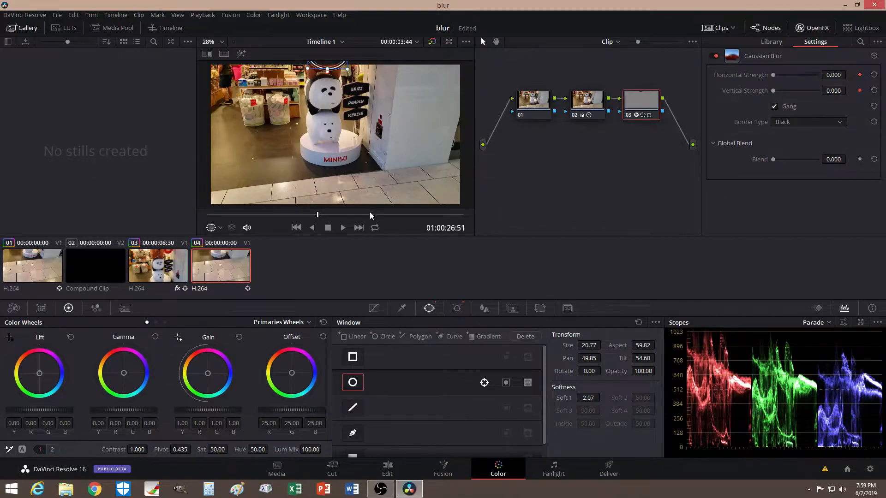
- At 01:00:27:25, raise the keyframed Gaussian Blur's horizontal and vertical strength to 0.653 and check a nearby later frame
{"action": "left_click", "coordinate": [328, 214]}
{"action": "left_click_drag", "start_coordinate": [328, 215], "coordinate": [334, 214]}
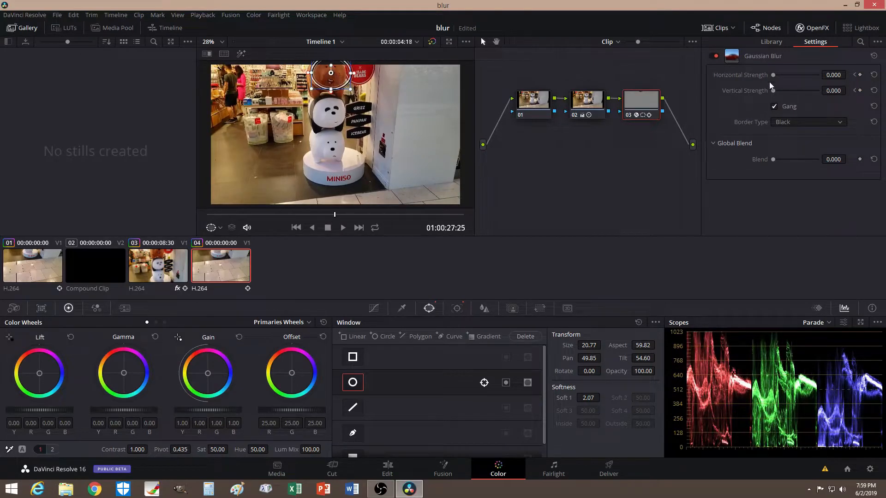
{"action": "left_click_drag", "start_coordinate": [777, 75], "coordinate": [802, 74]}
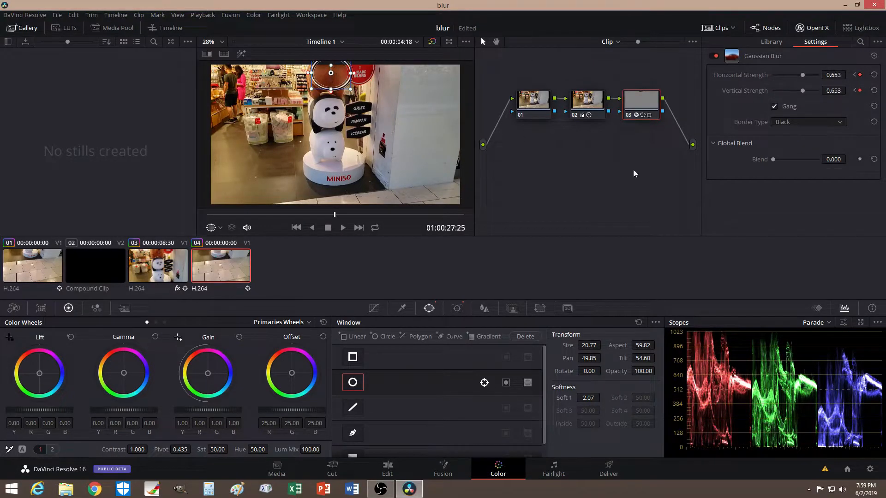
{"action": "mouse_move", "coordinate": [335, 215]}
{"action": "left_mouse_down"}
{"action": "mouse_move", "coordinate": [310, 216]}
{"action": "mouse_move", "coordinate": [340, 215]}
{"action": "left_mouse_up"}
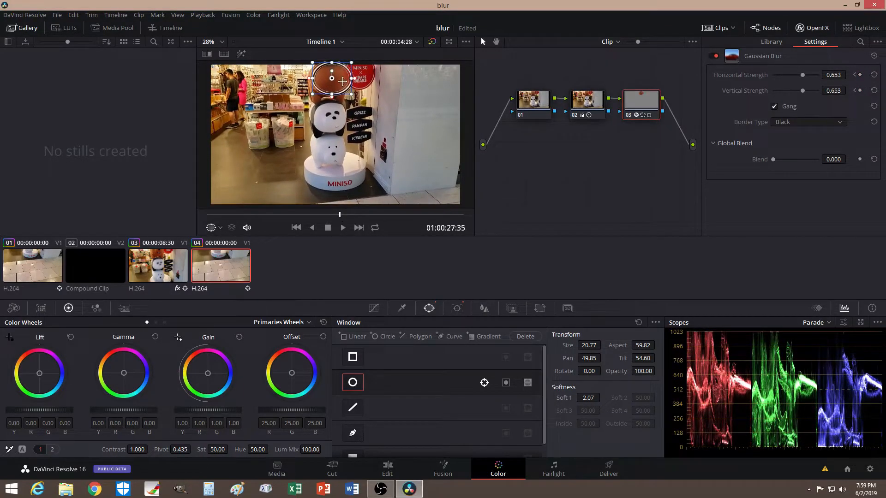
- Reset the keyframed Gaussian Blur strength, set both strengths to 0.470, and go to 01:00:28:00
{"action": "left_click", "coordinate": [874, 75]}
{"action": "left_click", "coordinate": [339, 218]}
{"action": "left_click_drag", "start_coordinate": [776, 90], "coordinate": [793, 90]}
{"action": "mouse_move", "coordinate": [339, 214]}
{"action": "left_mouse_down"}
{"action": "mouse_move", "coordinate": [311, 214]}
{"action": "mouse_move", "coordinate": [373, 211]}
{"action": "mouse_move", "coordinate": [341, 215]}
{"action": "mouse_move", "coordinate": [352, 214]}
{"action": "left_mouse_up"}
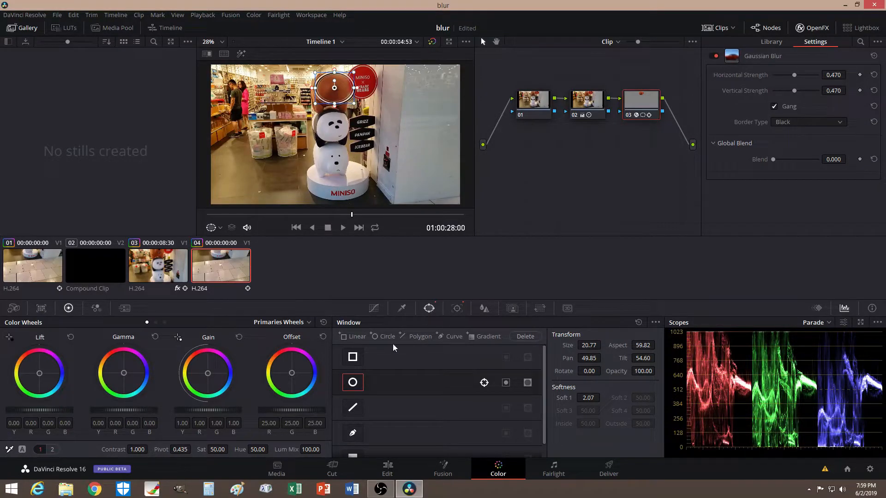
- Add a curve window to node 03 and shift it from the statue's base to the floor beside it, adjusting its shape
{"action": "left_click", "coordinate": [353, 433]}
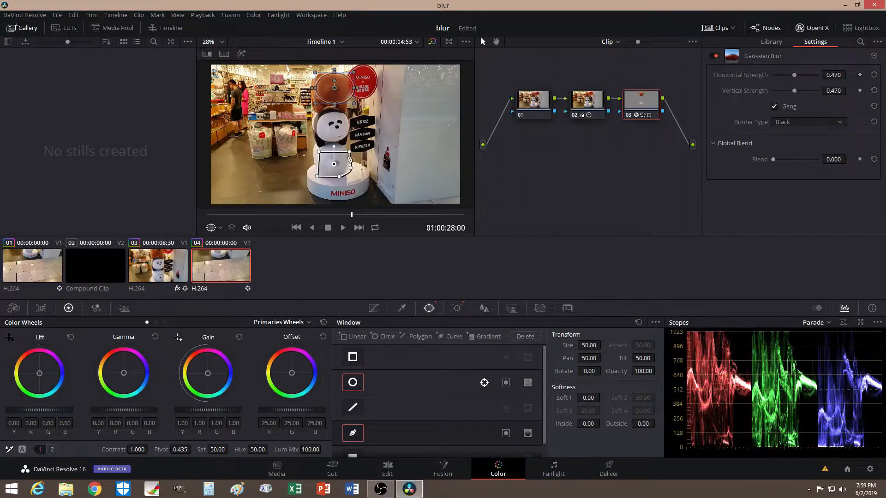
{"action": "left_click_drag", "start_coordinate": [333, 167], "coordinate": [271, 166]}
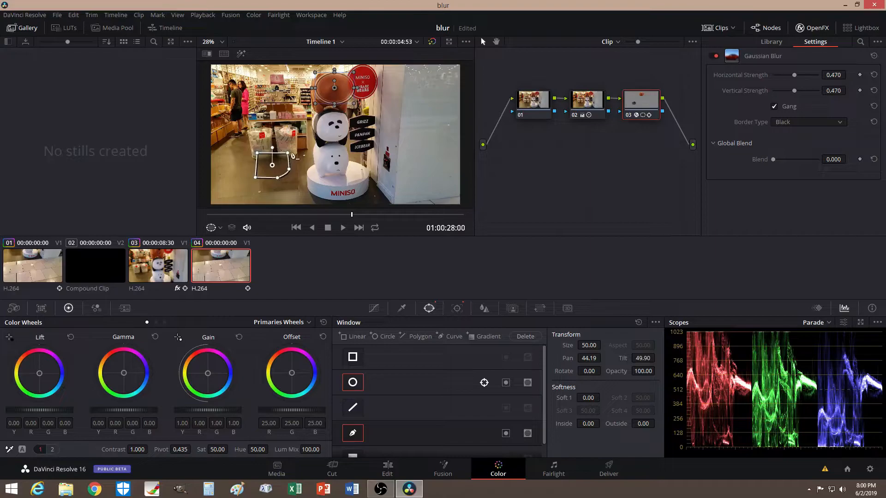
{"action": "left_click_drag", "start_coordinate": [272, 166], "coordinate": [272, 163]}
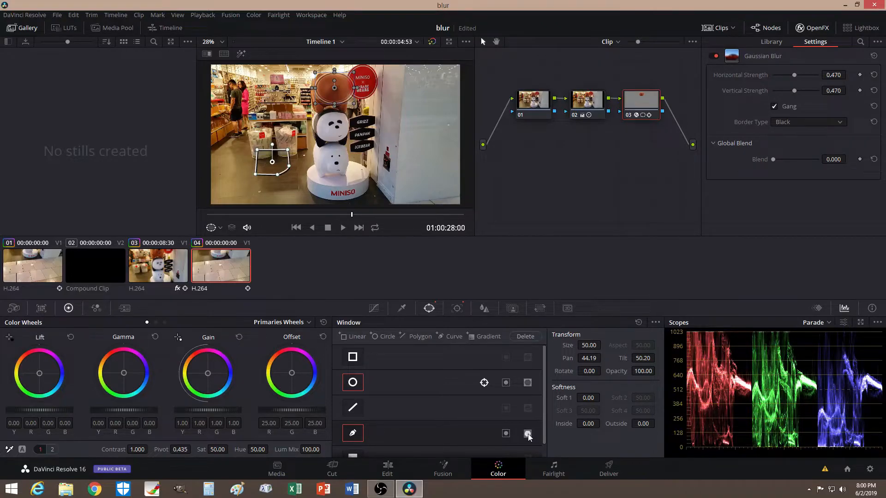
{"action": "left_click_drag", "start_coordinate": [272, 162], "coordinate": [256, 145]}
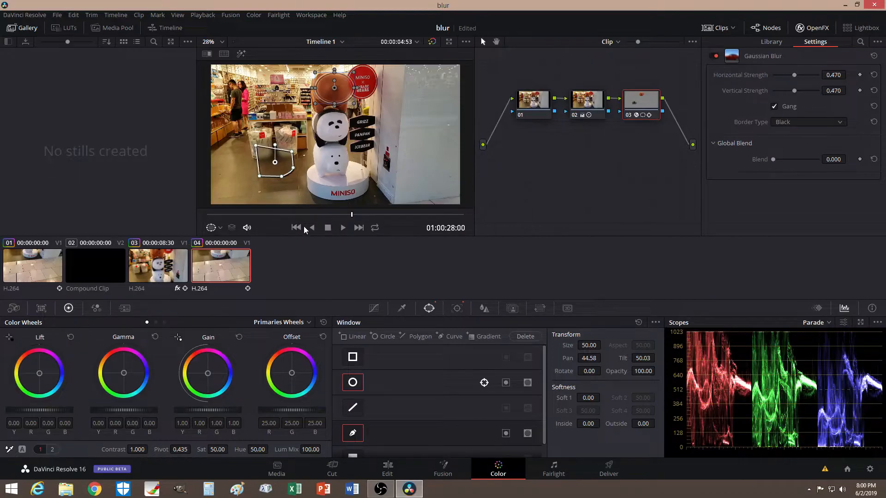
- Reset node 03's windows, undo the reset, and place the curve window over the white bag at pan 45.40 and tilt 52.05
{"action": "left_click", "coordinate": [638, 323]}
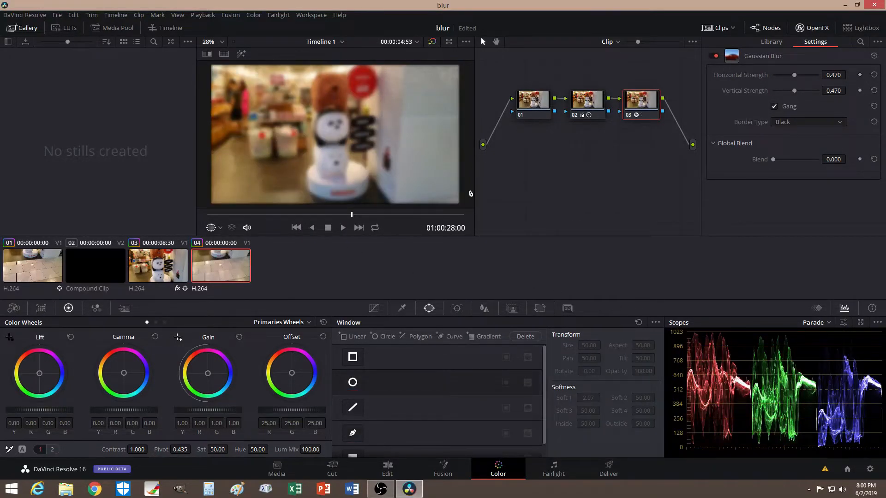
{"action": "key", "text": "ctrl+z"}
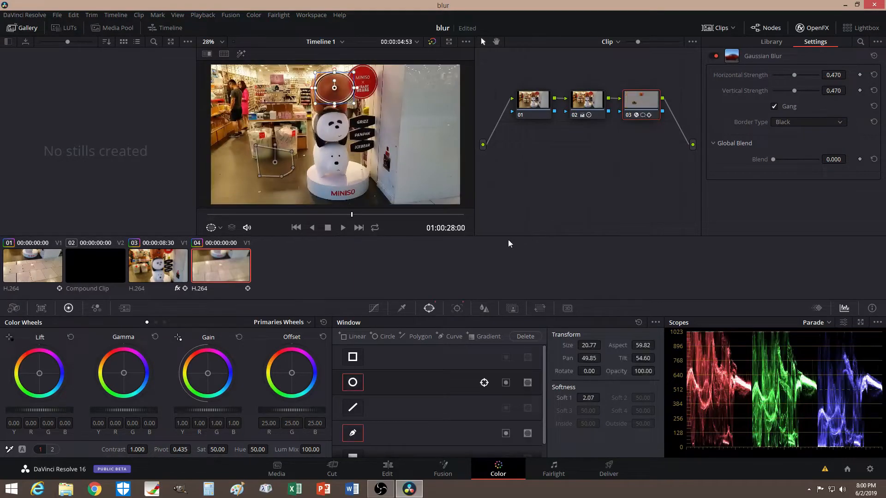
{"action": "left_click_drag", "start_coordinate": [257, 147], "coordinate": [274, 160]}
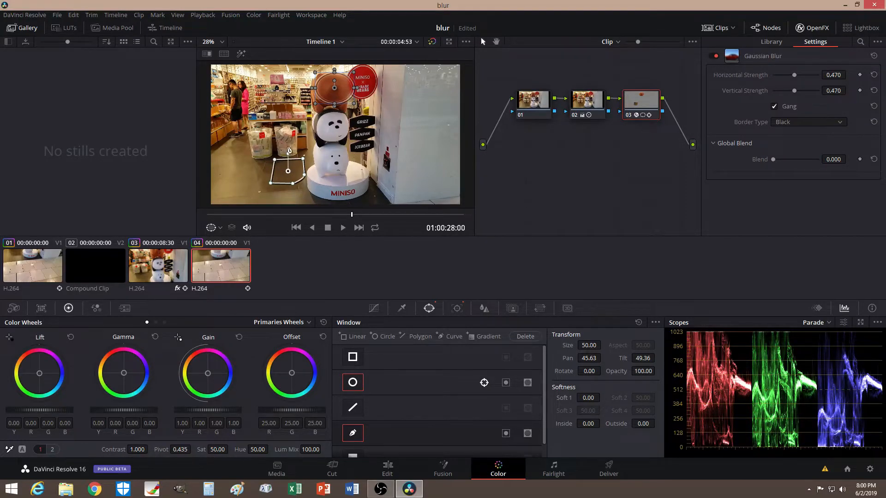
{"action": "left_click_drag", "start_coordinate": [288, 171], "coordinate": [280, 151]}
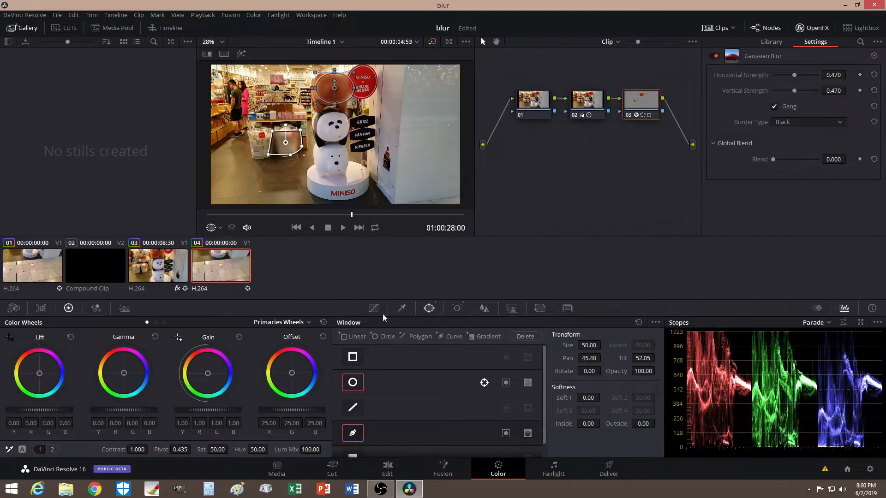
- Turn off the curve window on node 03, leaving only the circle window enabled
{"action": "left_click", "coordinate": [456, 309]}
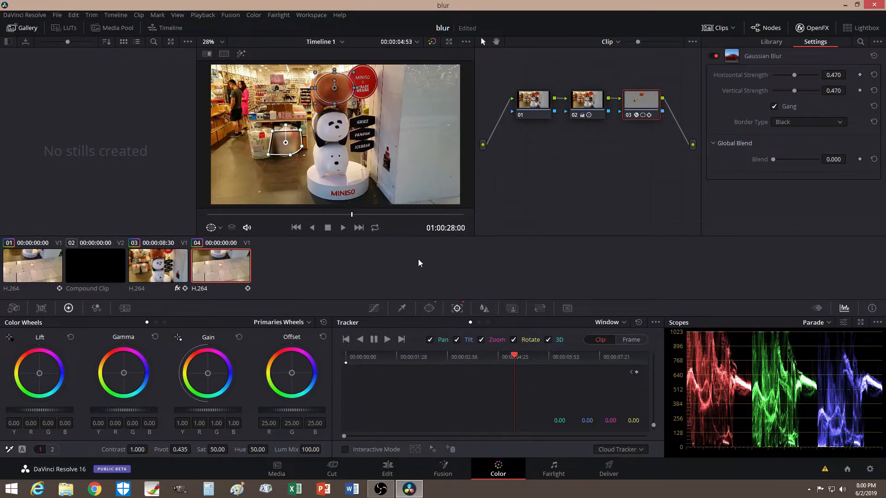
{"action": "left_click", "coordinate": [427, 307]}
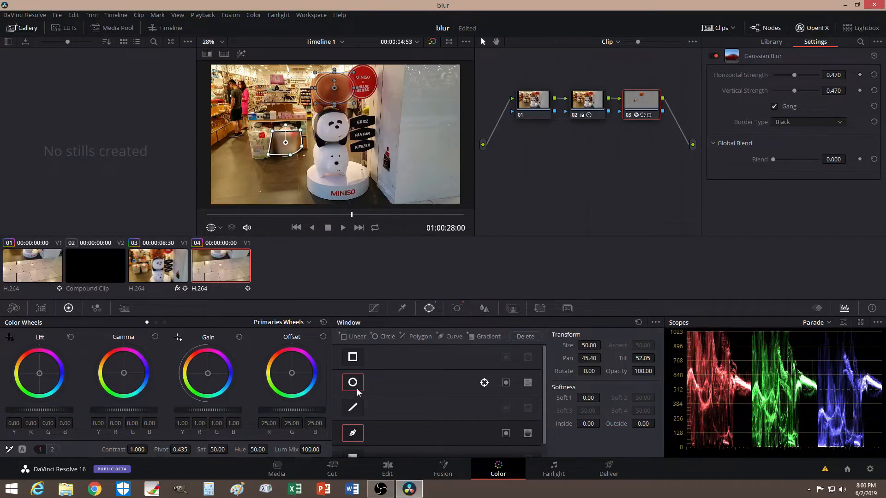
{"action": "left_click", "coordinate": [354, 434]}
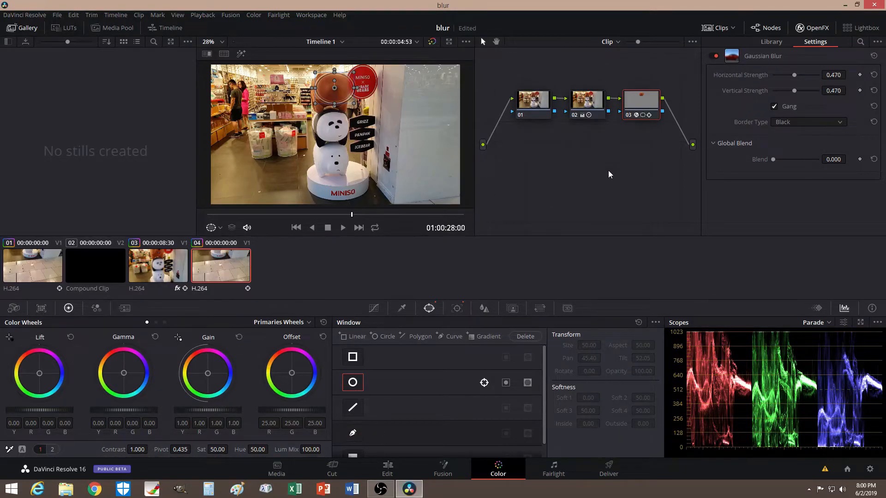
- Add a serial node after node 03 and place it below the existing nodes
{"action": "key", "text": "alt+s"}
{"action": "left_click_drag", "start_coordinate": [517, 138], "coordinate": [572, 167]}
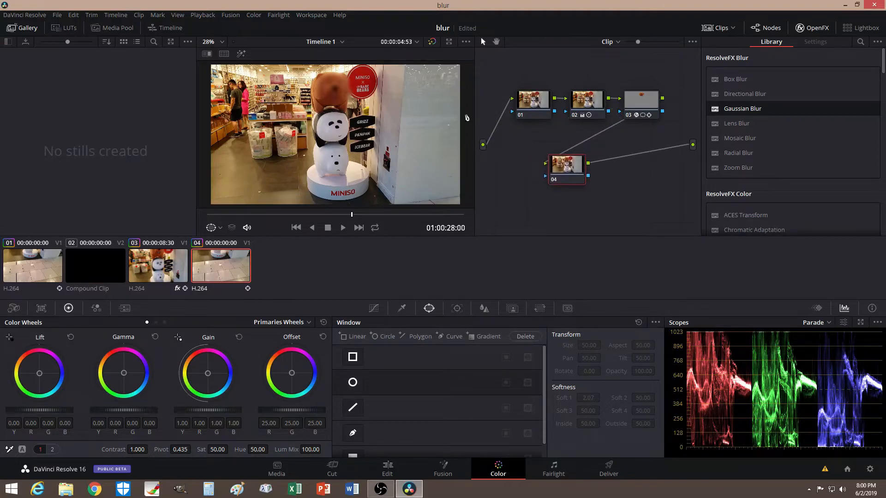
{"action": "left_click_drag", "start_coordinate": [566, 171], "coordinate": [570, 173]}
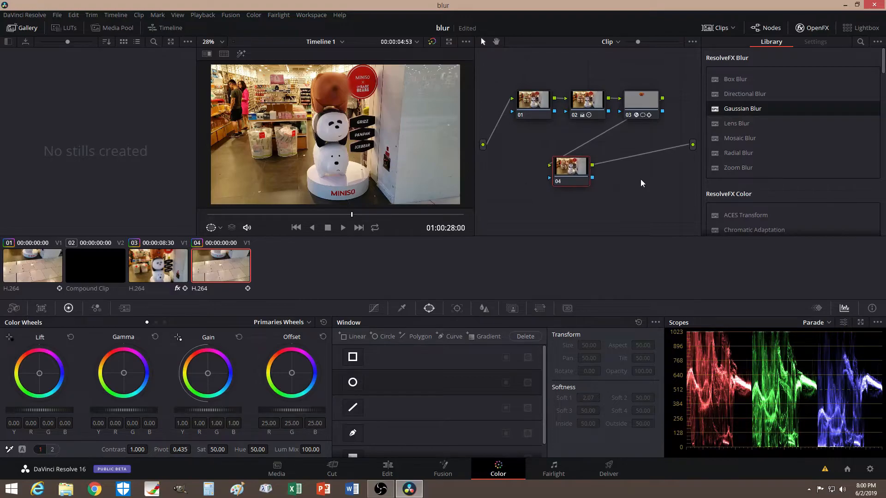
- Add a circle window to node 04 around the shopper's head, with size about 11.31, aspect 56.29, pan 40.28 and tilt 54.88
{"action": "left_click", "coordinate": [361, 385]}
{"action": "left_click_drag", "start_coordinate": [333, 137], "coordinate": [307, 145]}
{"action": "left_click_drag", "start_coordinate": [289, 183], "coordinate": [232, 82]}
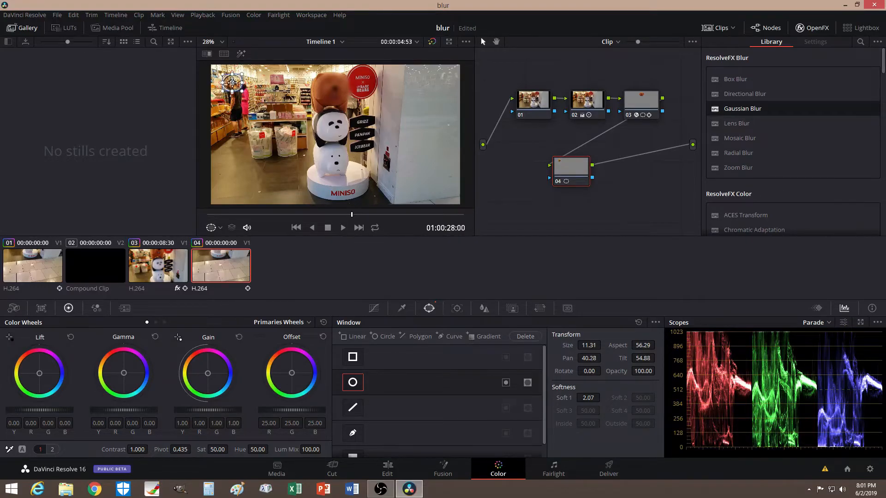
- Track node 04's circle window forward from 01:00:28:00 for a short stretch and stop the tracking
{"action": "left_click", "coordinate": [457, 310]}
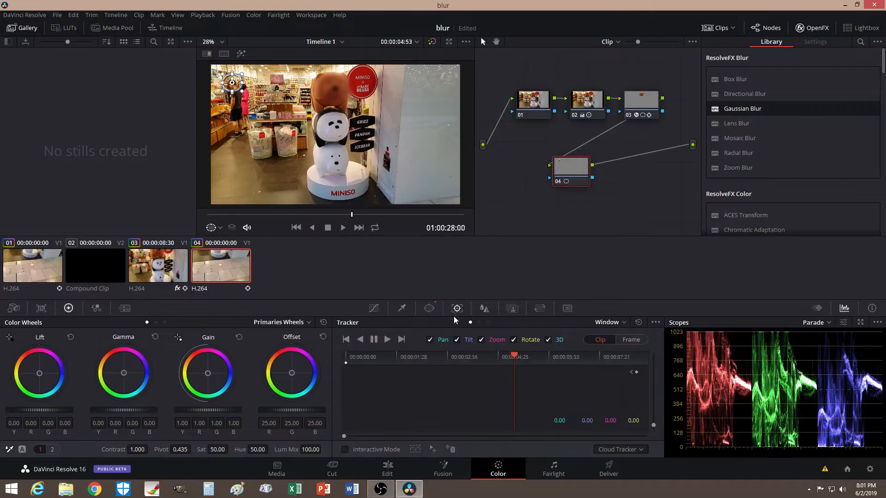
{"action": "left_click", "coordinate": [387, 339]}
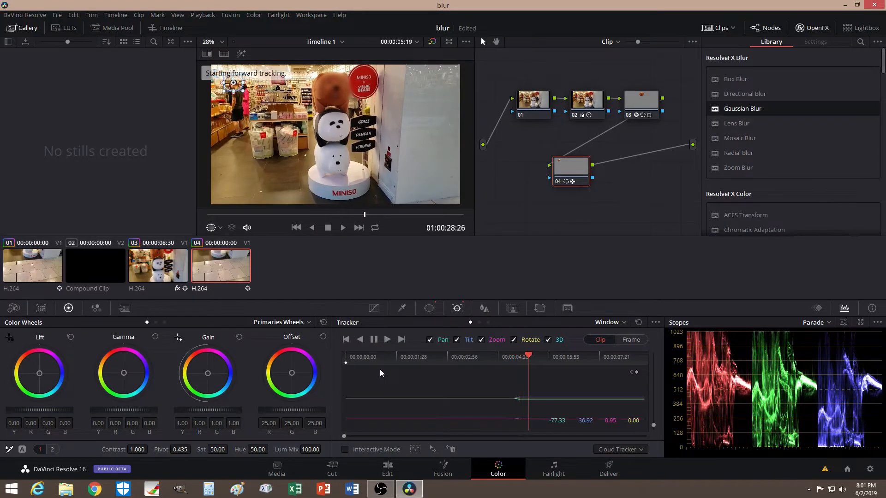
{"action": "left_click", "coordinate": [373, 340]}
- Return to 01:00:28:03, track node 04's circle window backward for a short stretch, and stop the tracking
{"action": "left_click_drag", "start_coordinate": [545, 357], "coordinate": [514, 359]}
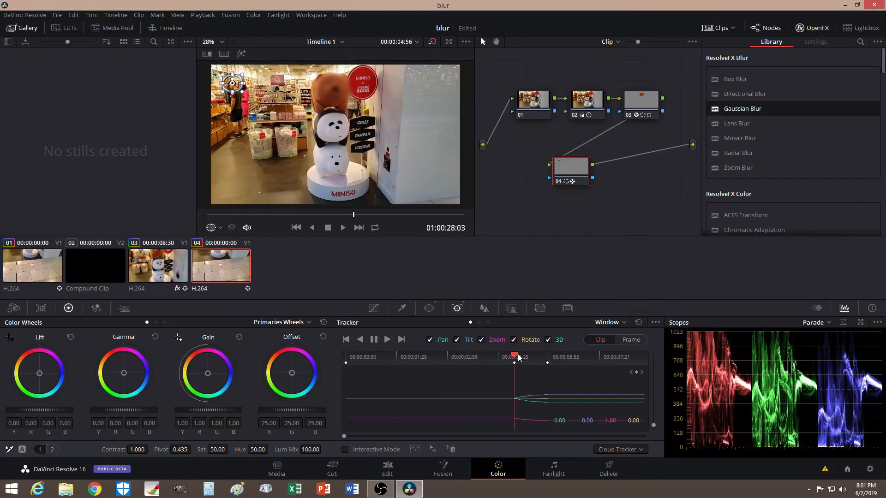
{"action": "left_click", "coordinate": [359, 339]}
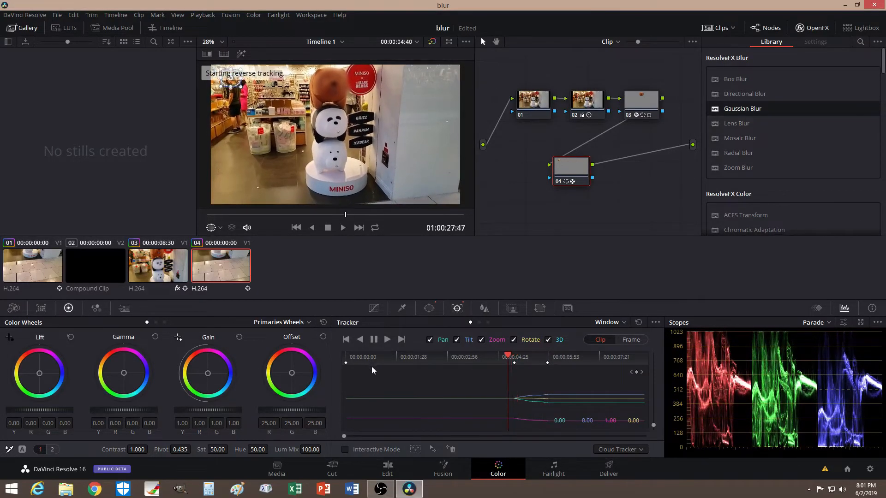
{"action": "left_click", "coordinate": [374, 339]}
- At 01:00:27:27, apply the Gaussian Blur effect to node 04 and lower its horizontal and vertical strength
{"action": "left_click_drag", "start_coordinate": [485, 356], "coordinate": [495, 359]}
{"action": "left_click_drag", "start_coordinate": [740, 111], "coordinate": [571, 175]}
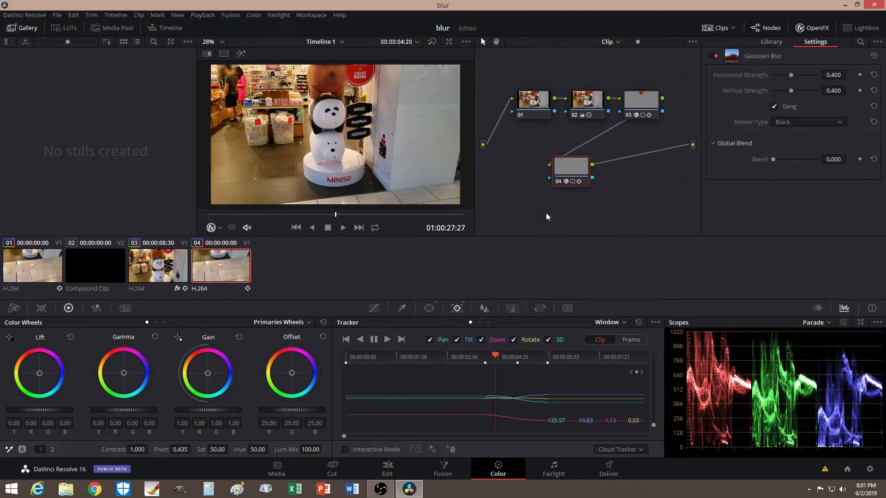
{"action": "left_click_drag", "start_coordinate": [793, 78], "coordinate": [764, 90]}
- Switch to the Edit page and move the playhead to 01:00:27:13 on the timeline
{"action": "left_click", "coordinate": [805, 28]}
{"action": "left_click", "coordinate": [805, 28]}
{"action": "left_click", "coordinate": [405, 479]}
{"action": "mouse_move", "coordinate": [453, 270]}
{"action": "left_mouse_down"}
{"action": "mouse_move", "coordinate": [397, 267]}
{"action": "mouse_move", "coordinate": [531, 279]}
{"action": "mouse_move", "coordinate": [449, 276]}
{"action": "left_mouse_up"}
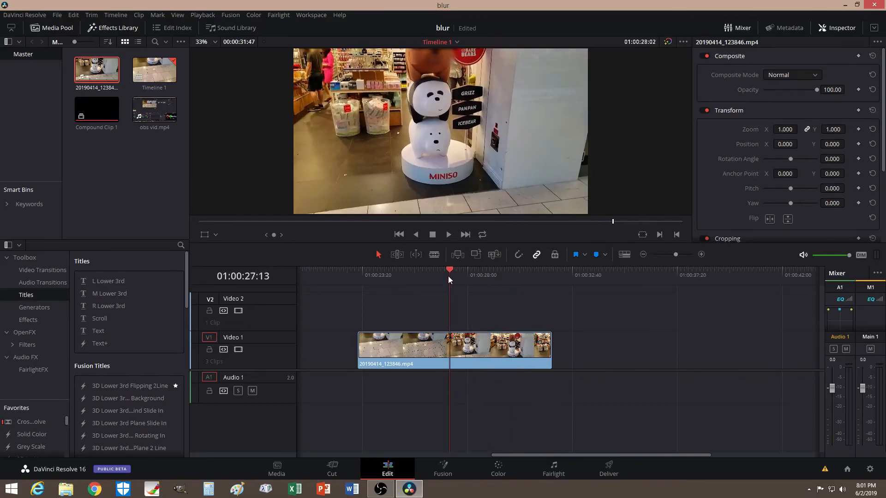